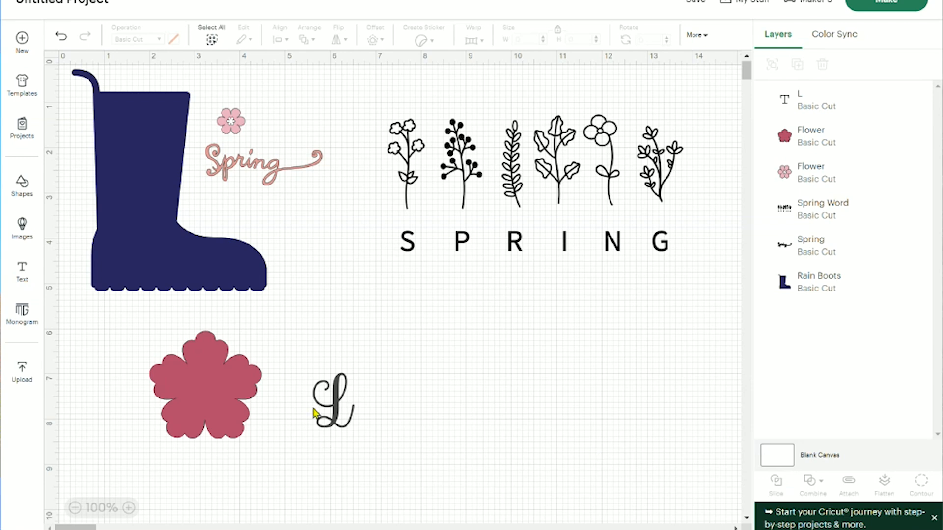
Step: Center the letter L on the dark pink flower and slice the two shapes
drag(338, 414, 323, 396)
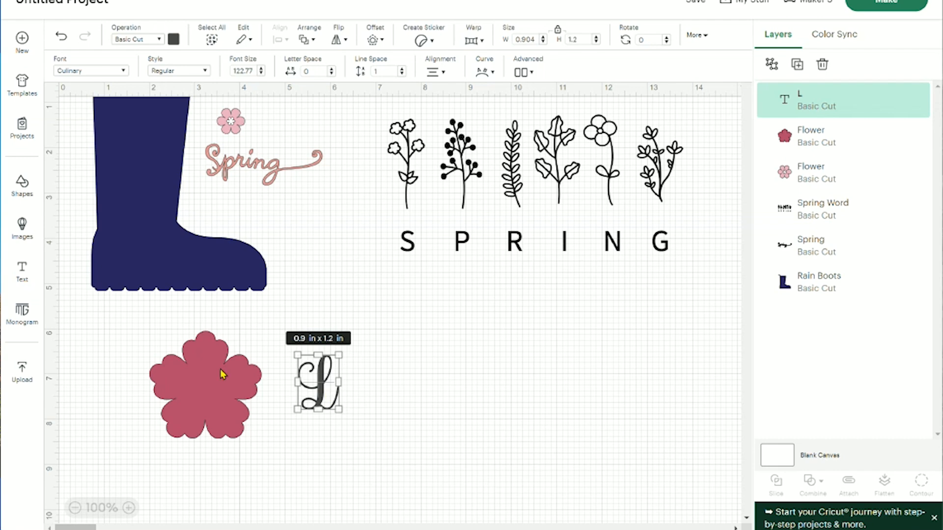
drag(326, 391, 210, 396)
click(311, 385)
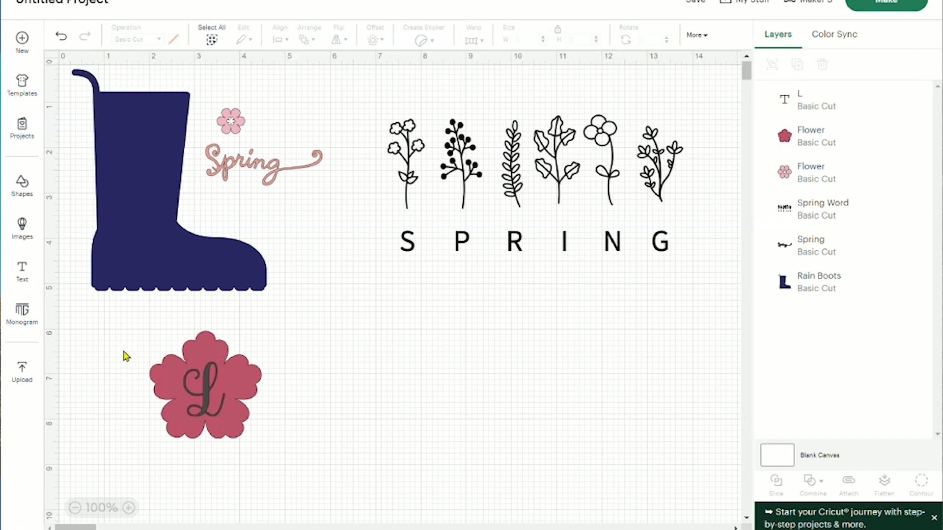
drag(123, 355, 274, 431)
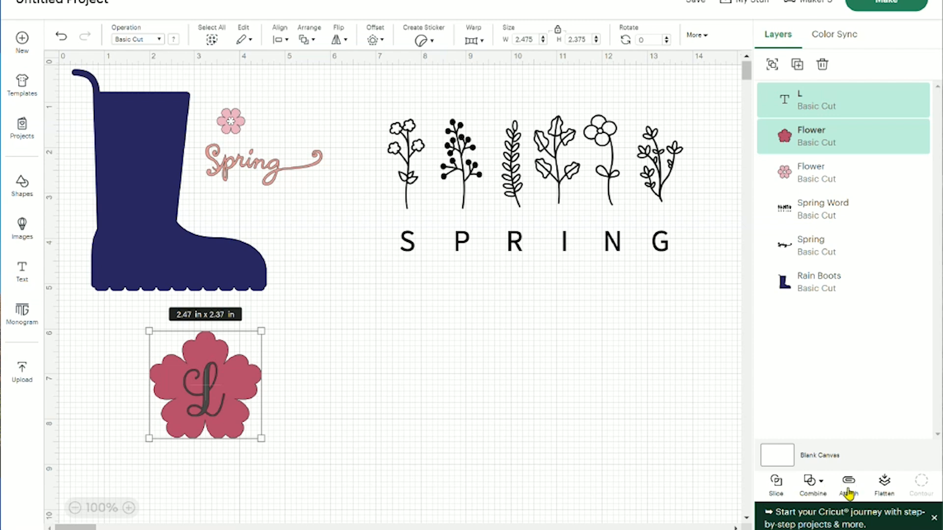
click(780, 486)
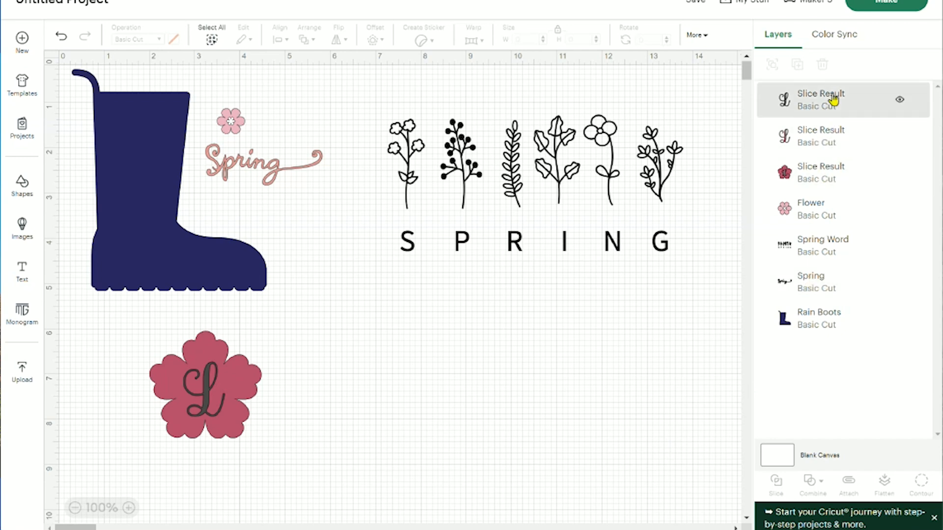
Step: Move the black L, the pink L and the cut-out flower apart to separate the slice results
click(205, 396)
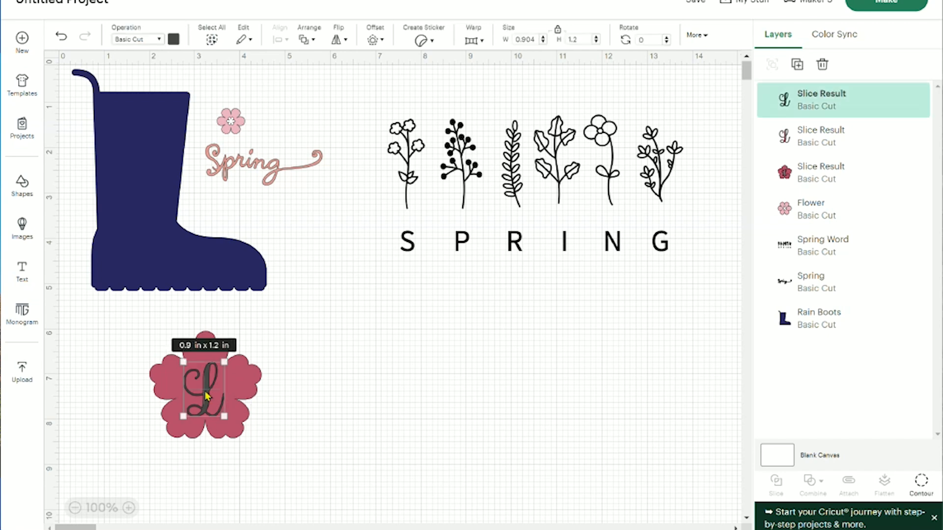
drag(205, 397, 411, 391)
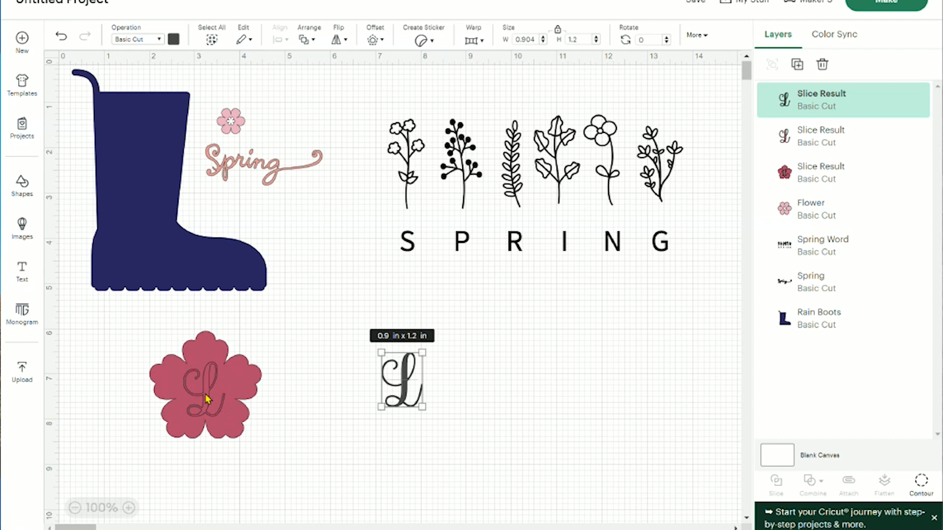
drag(206, 399, 310, 396)
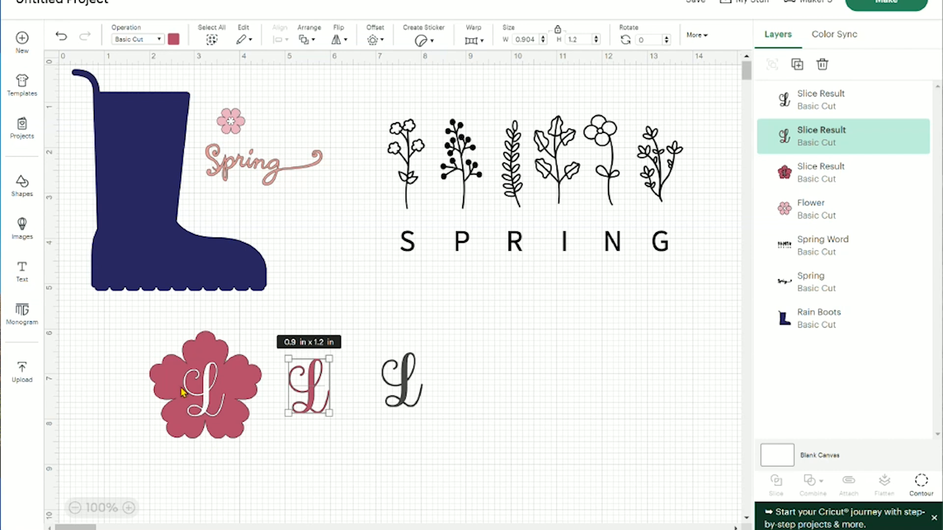
drag(235, 400, 174, 393)
click(271, 399)
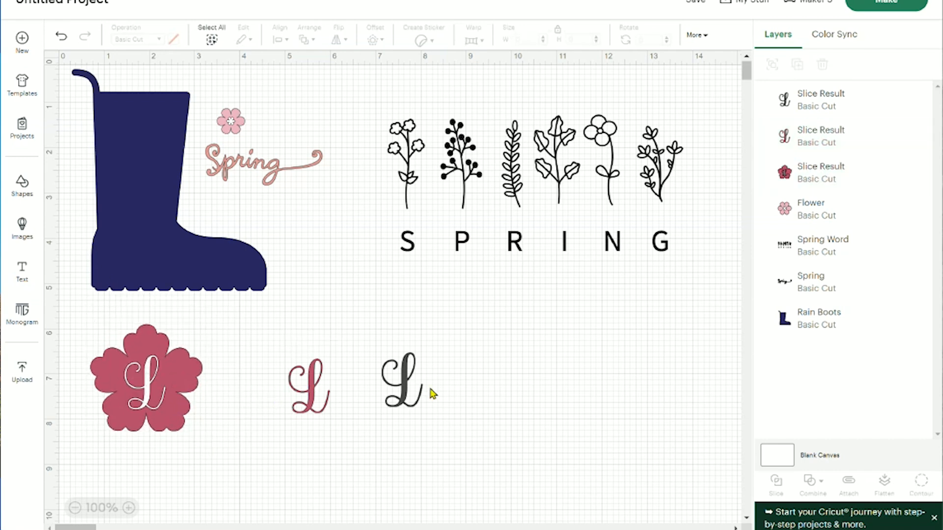
Step: Delete the leftover black and pink L pieces, keeping the flower with the cut-out letter
click(315, 391)
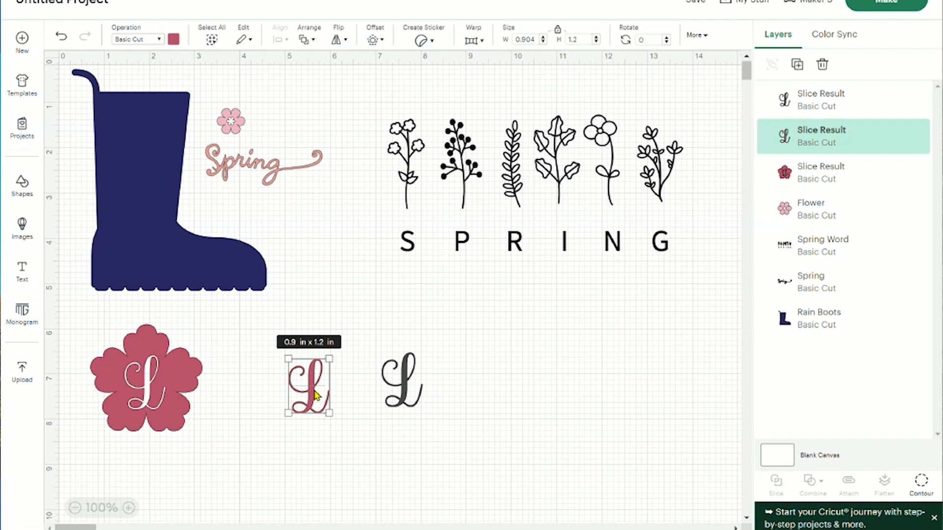
drag(314, 390, 248, 382)
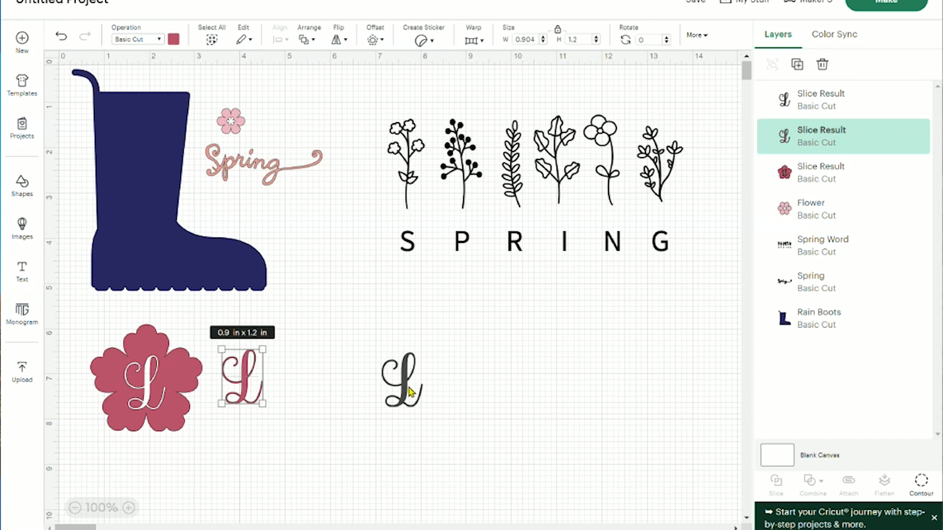
drag(410, 391, 343, 395)
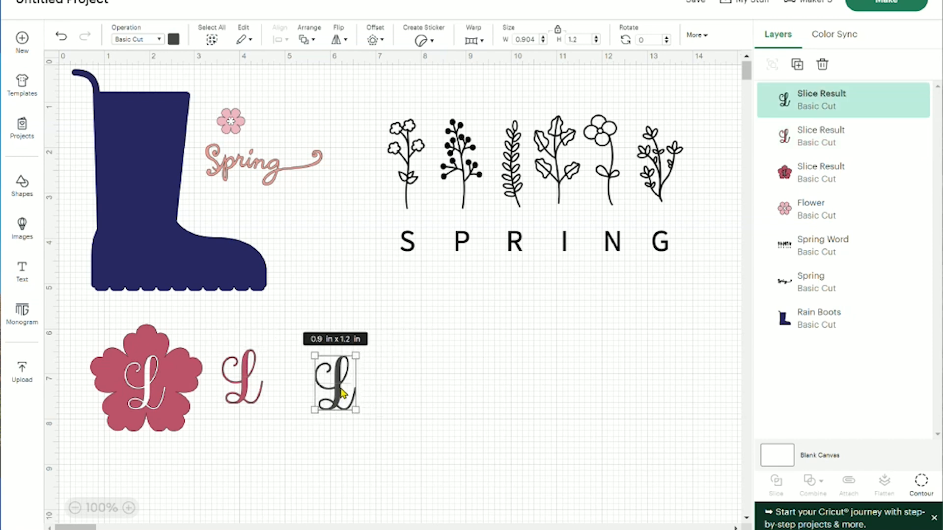
key(Delete)
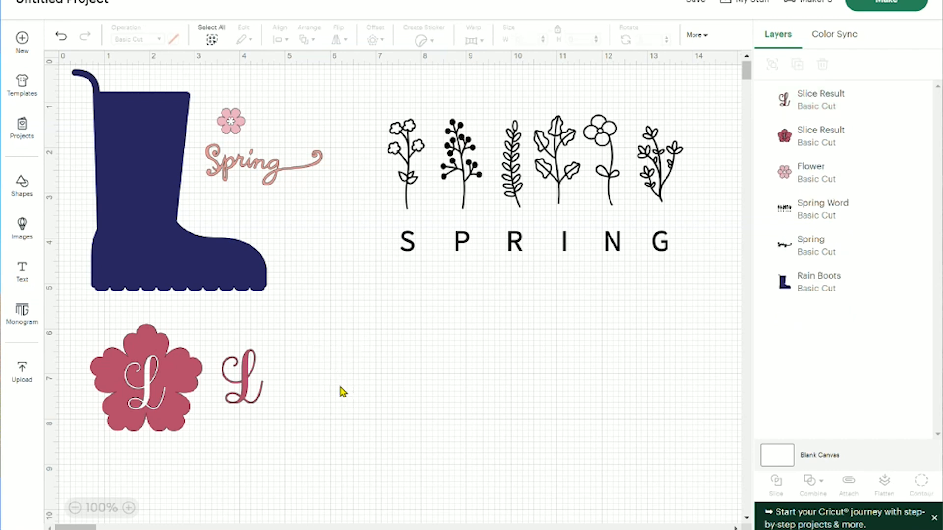
click(242, 380)
key(Delete)
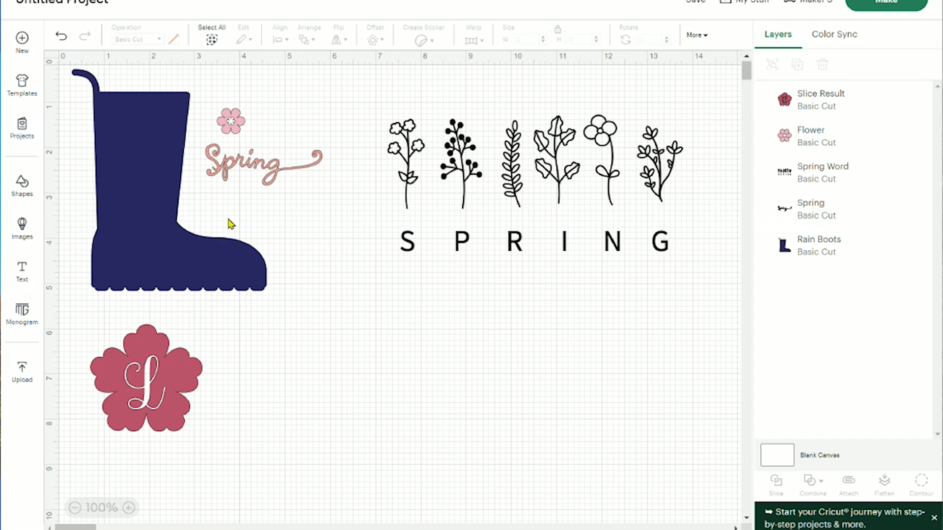
Step: Place the cursive Spring word on the foot of the rain boot and the small pink flower on its toe
drag(239, 164, 132, 264)
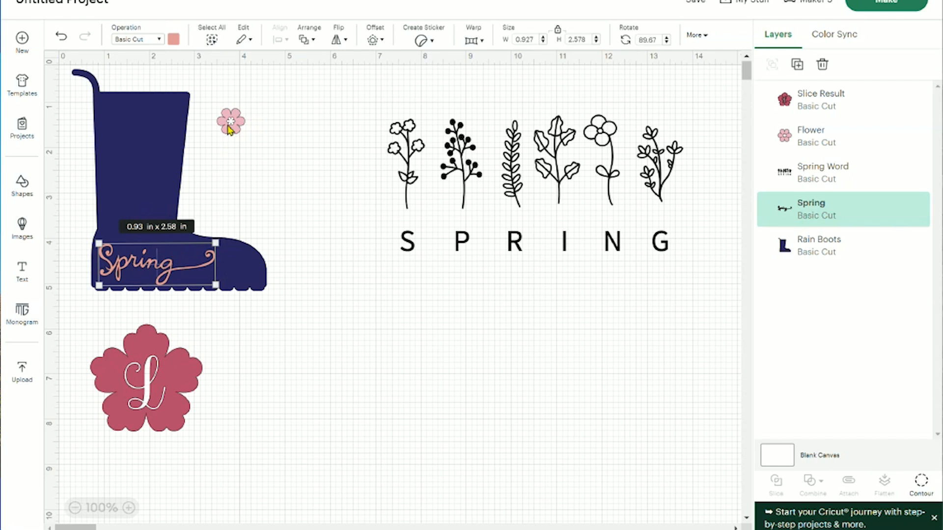
drag(229, 130, 230, 278)
click(339, 357)
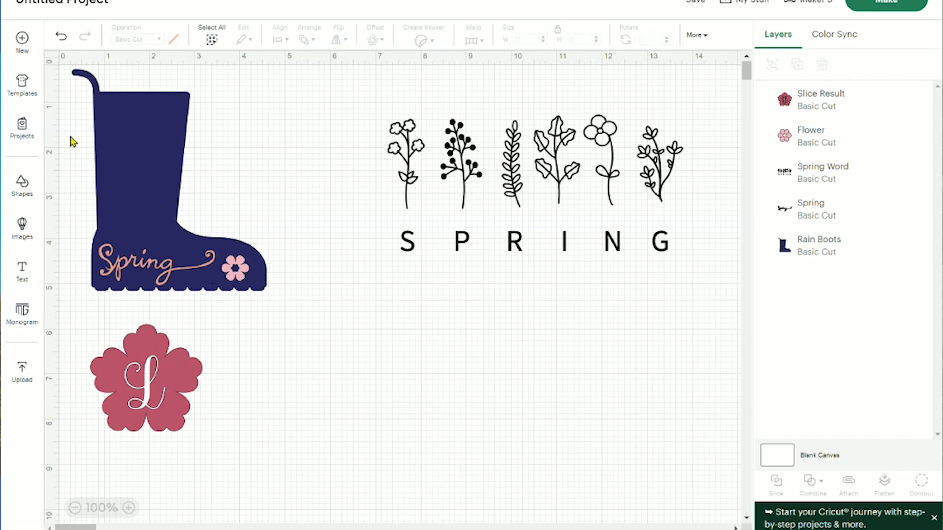
Step: Subtract the cursive Spring word and the small flower from the rain boot
drag(134, 157, 300, 318)
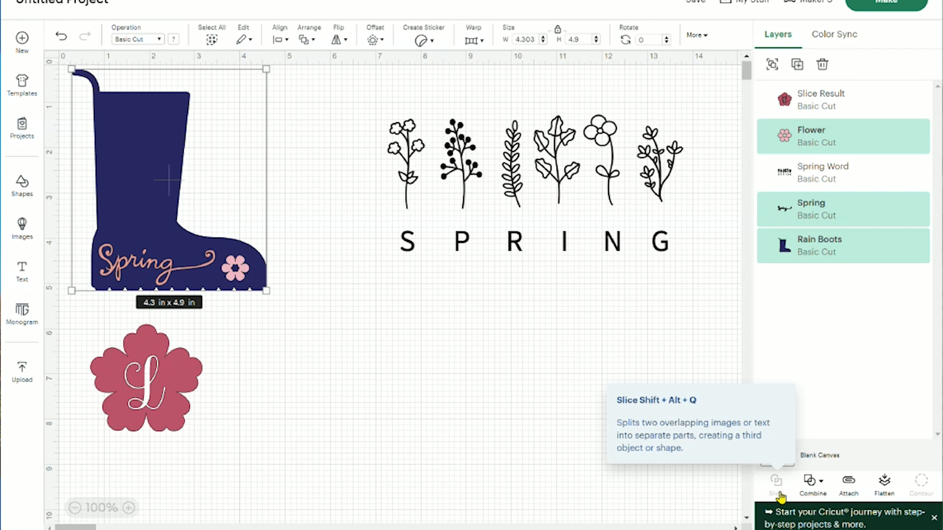
click(821, 482)
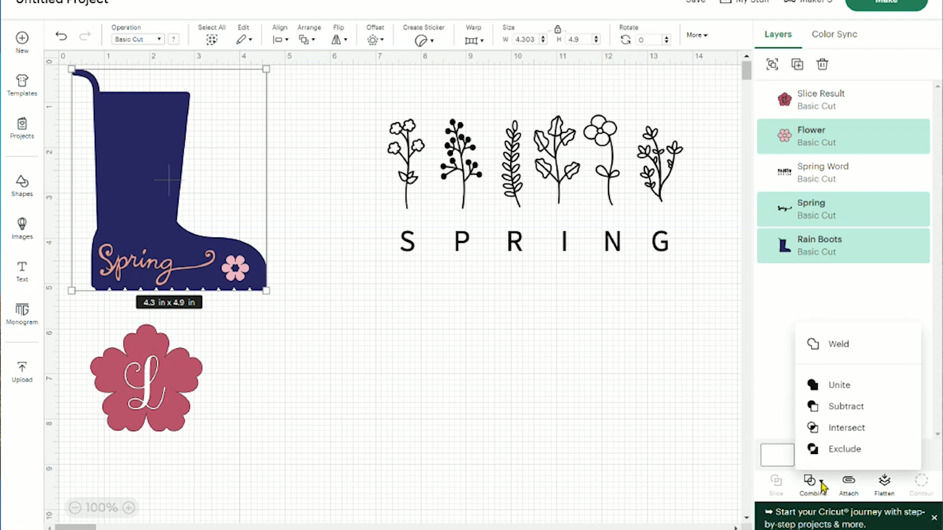
click(870, 410)
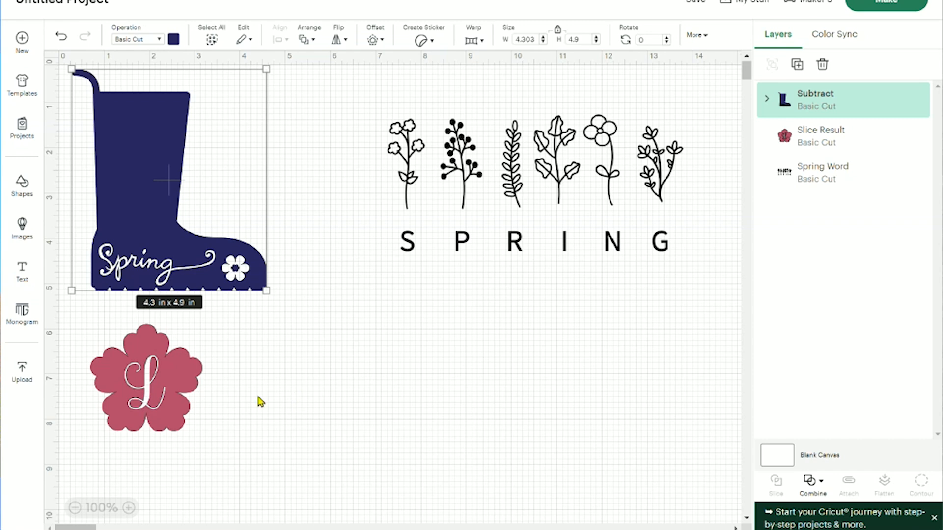
Step: Nudge the rain boot slightly up and to the left, and the botanical SPRING design slightly to the left
mouse_move(162, 156)
mouse_down()
mouse_move(234, 172)
mouse_move(187, 151)
mouse_move(157, 150)
mouse_up()
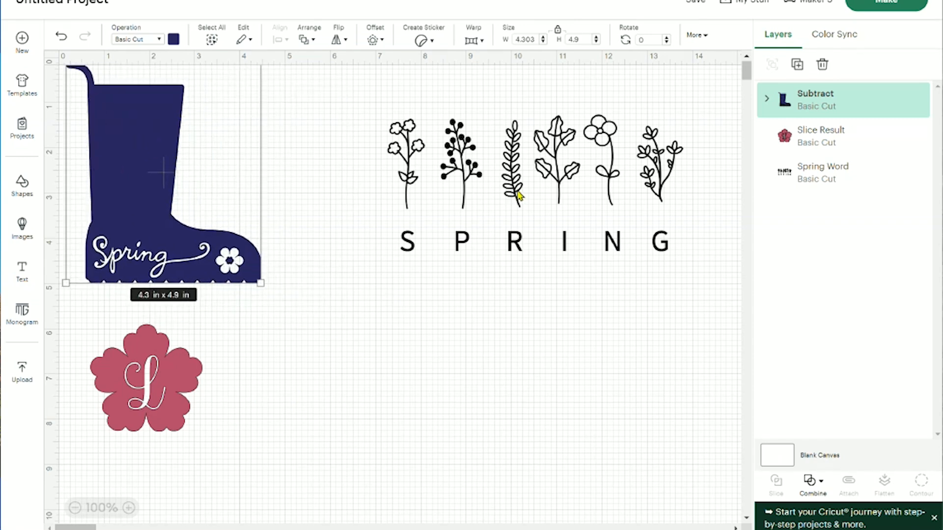
drag(519, 194, 493, 192)
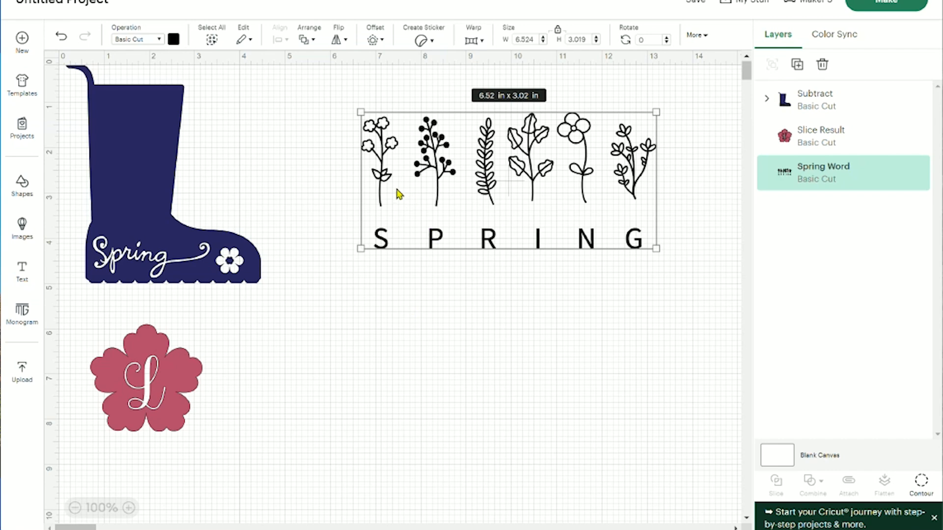
click(473, 299)
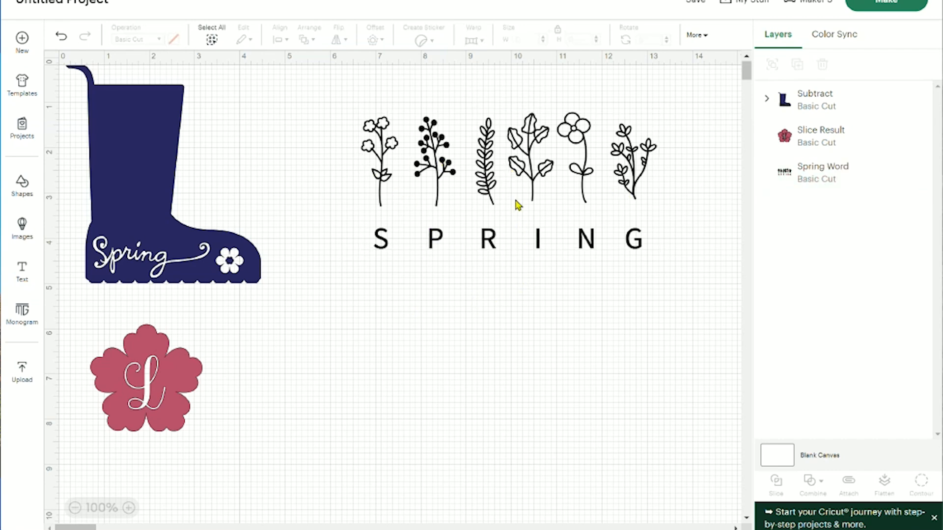
Step: Try hiding the S and the inner contour of the P in the botanical SPRING design, and restore both
click(497, 186)
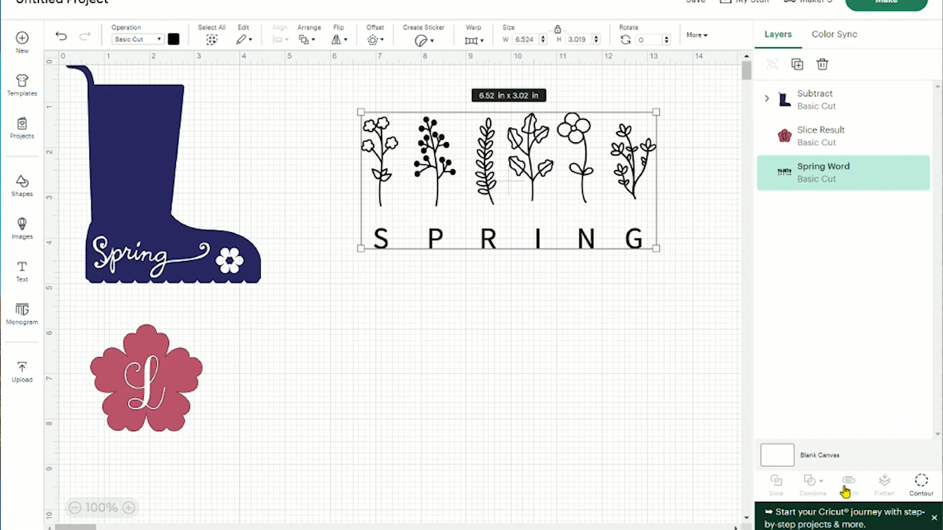
click(922, 486)
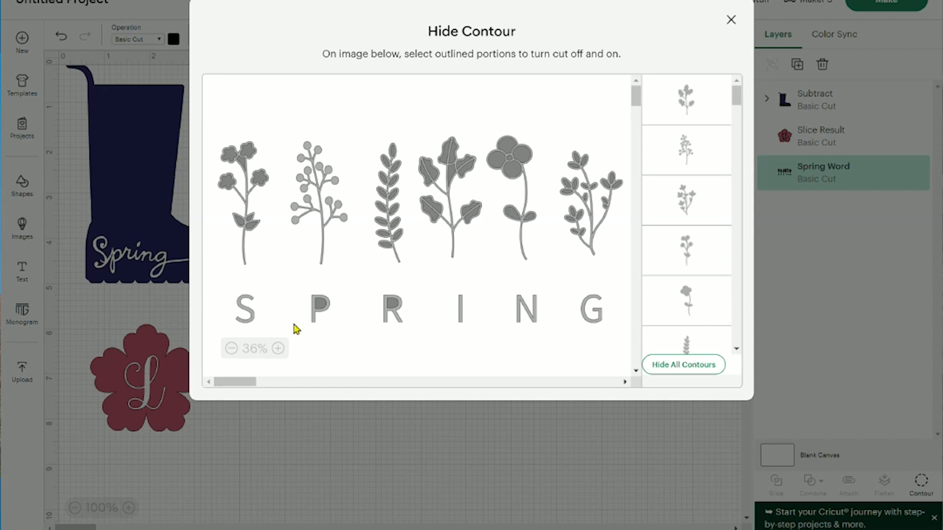
click(251, 317)
click(319, 308)
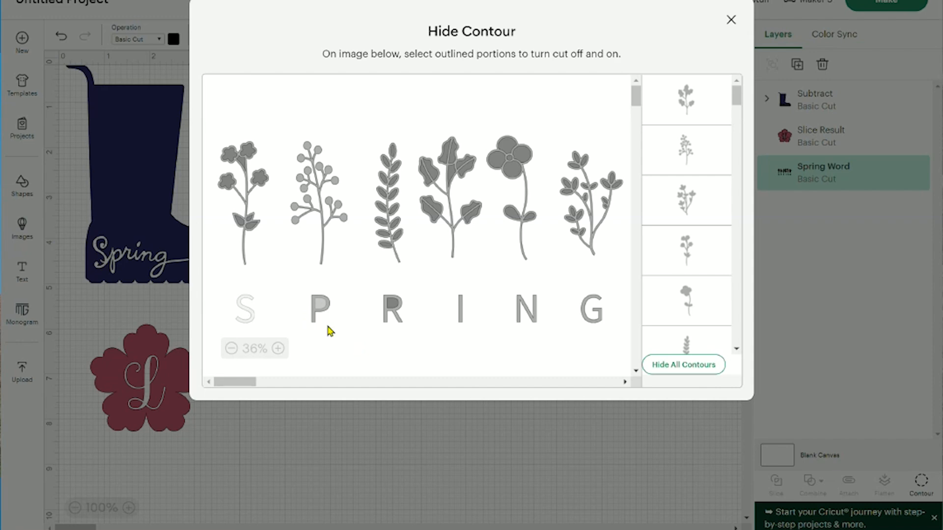
click(246, 310)
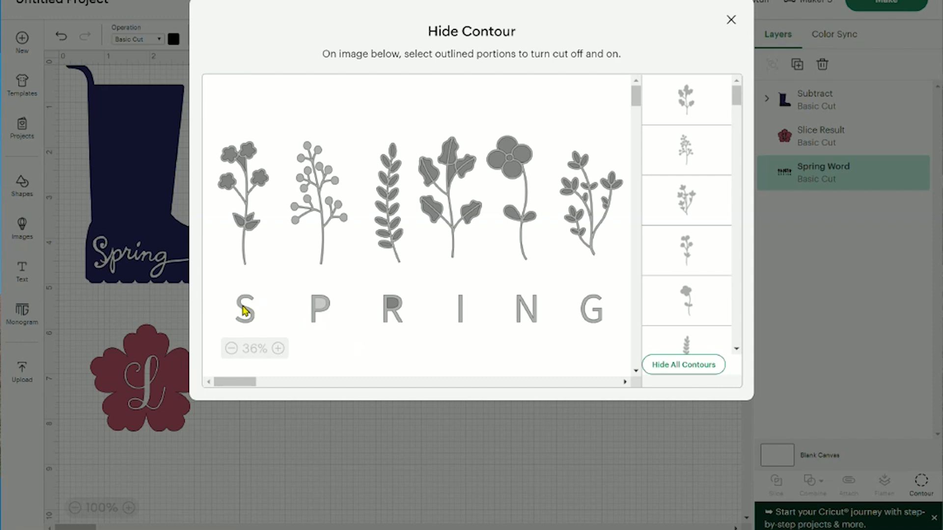
click(316, 311)
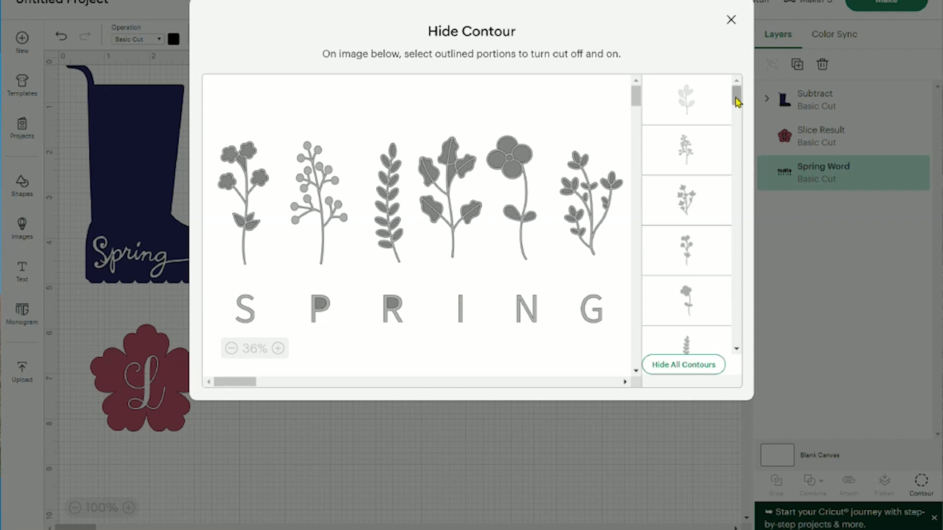
drag(736, 101, 736, 132)
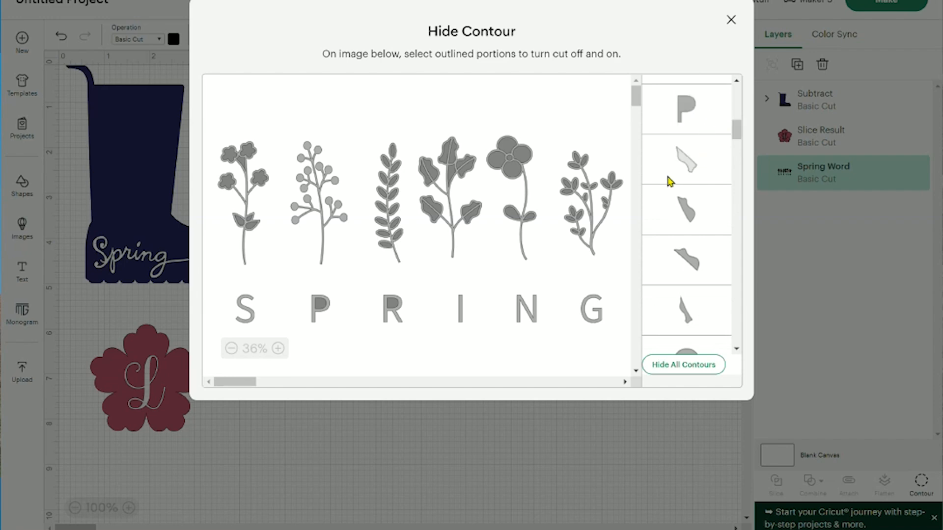
click(731, 23)
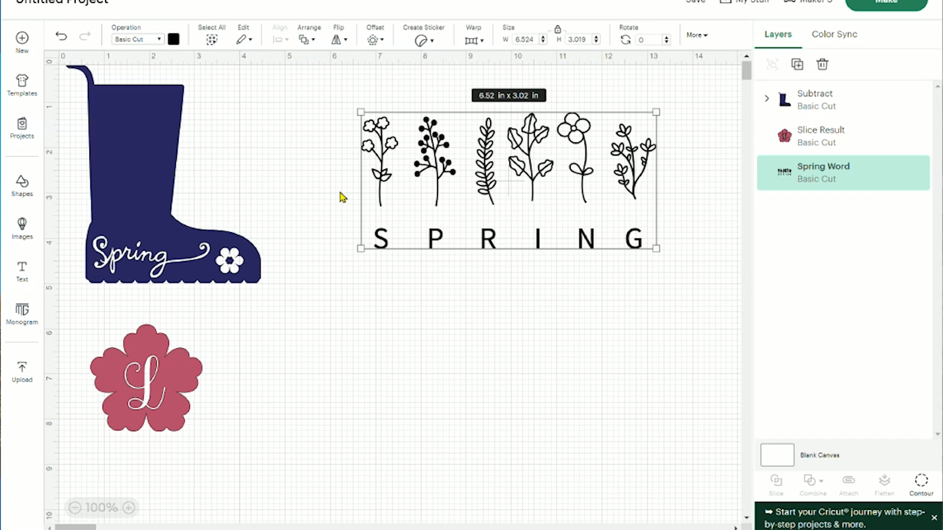
Step: Insert a square from the free shapes and move it over the letter S below the botanical drawings
click(21, 191)
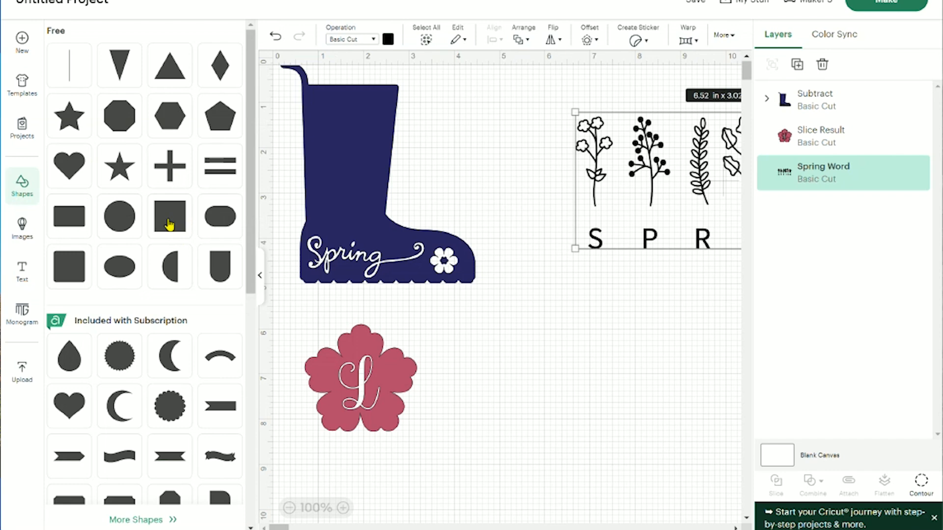
click(169, 222)
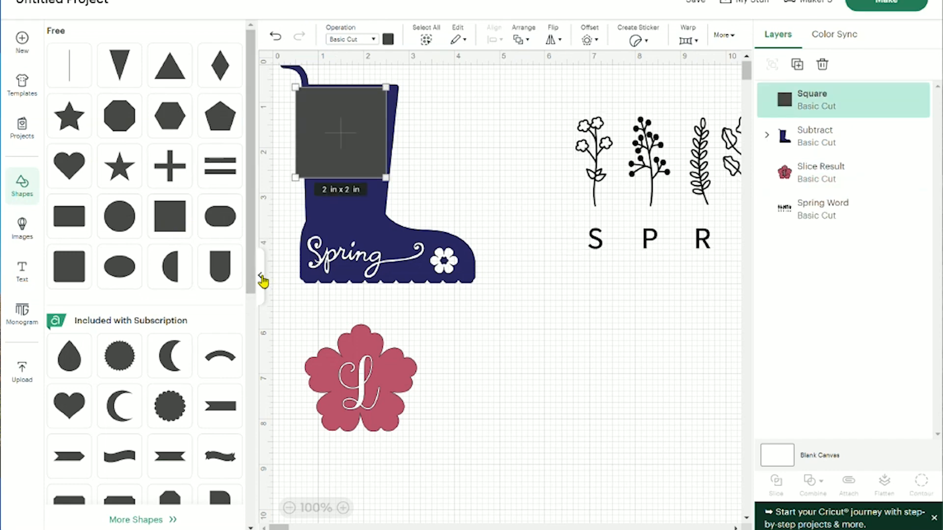
click(261, 277)
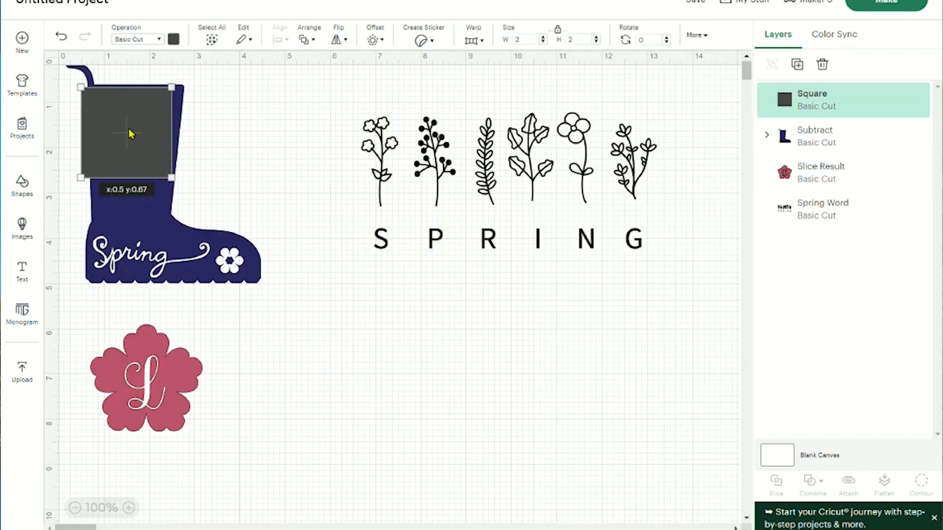
drag(131, 132, 368, 260)
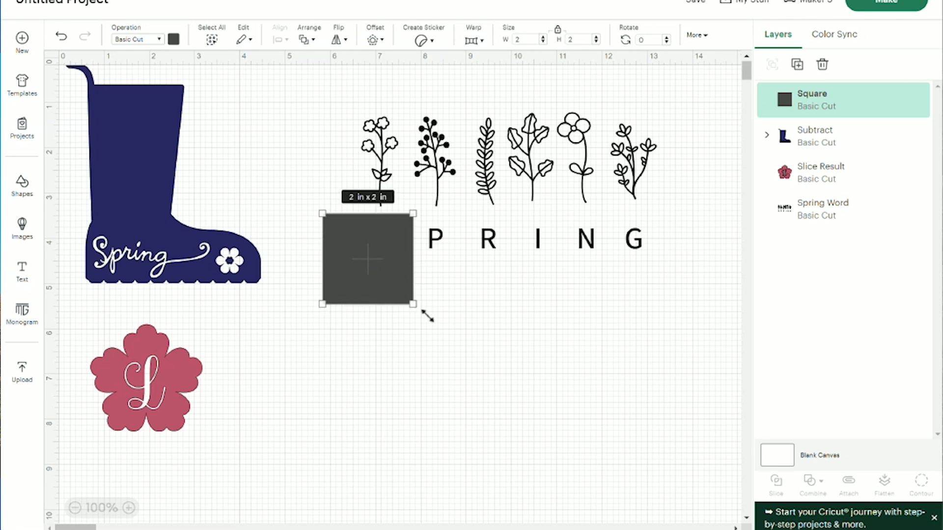
Step: Unlock the square's proportions and stretch it into a wide bar covering all the SPRING letters below the botanical drawings
drag(428, 316, 659, 339)
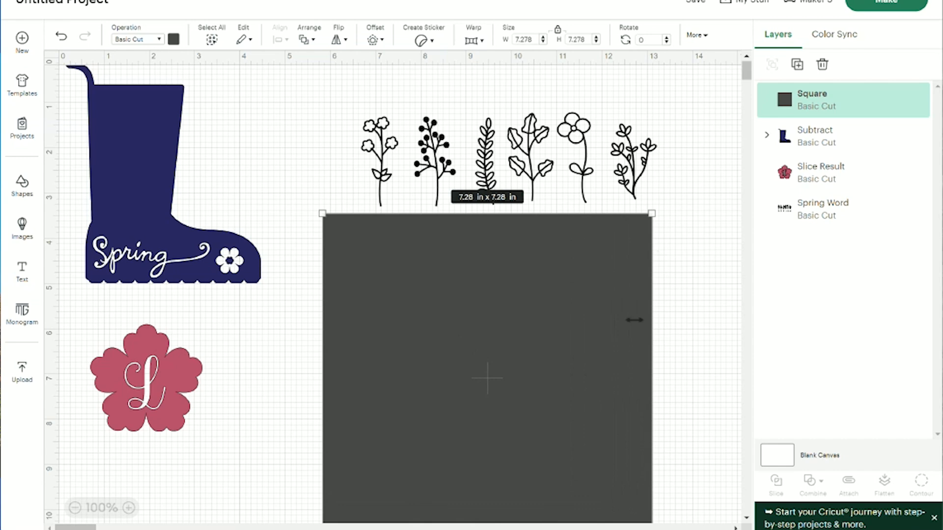
drag(653, 218, 422, 442)
drag(393, 489, 383, 266)
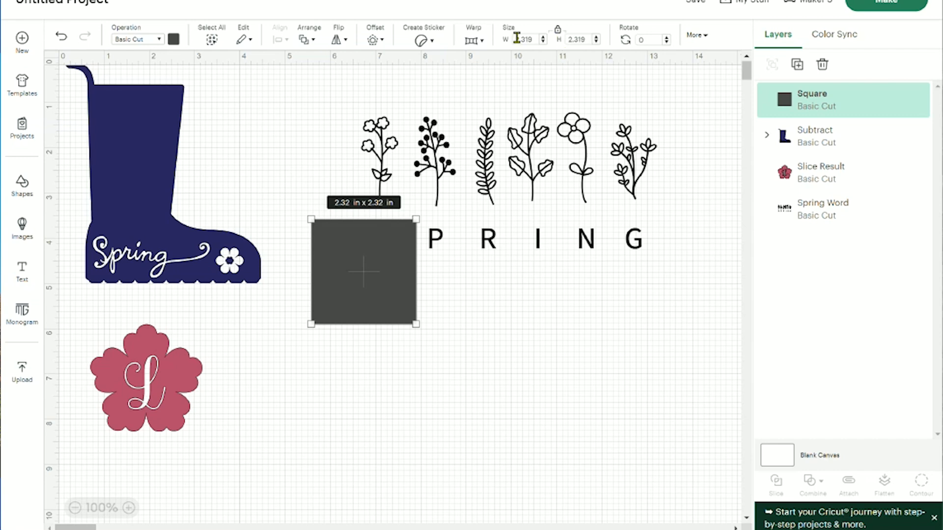
click(558, 30)
drag(416, 328, 668, 256)
click(390, 269)
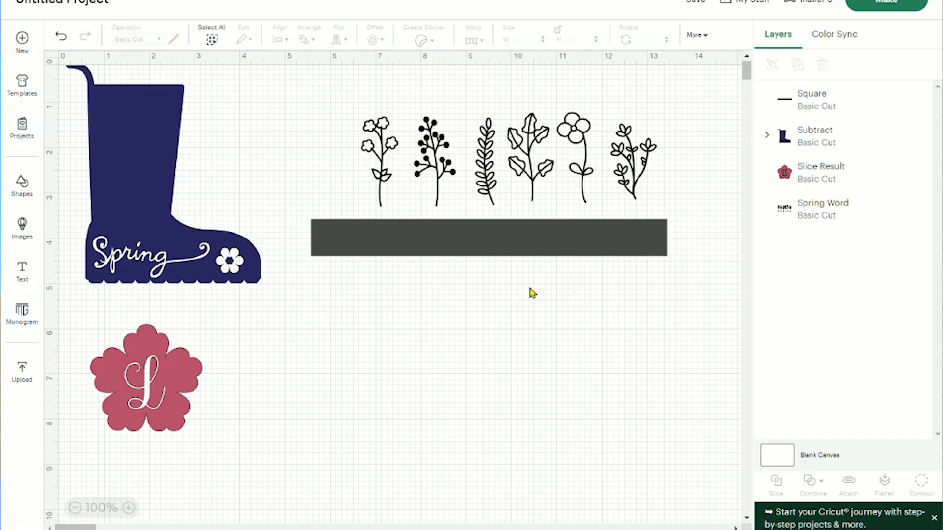
Step: Slice the botanical SPRING design with the wide bar covering its letters and delete the cut bar
drag(534, 288, 537, 131)
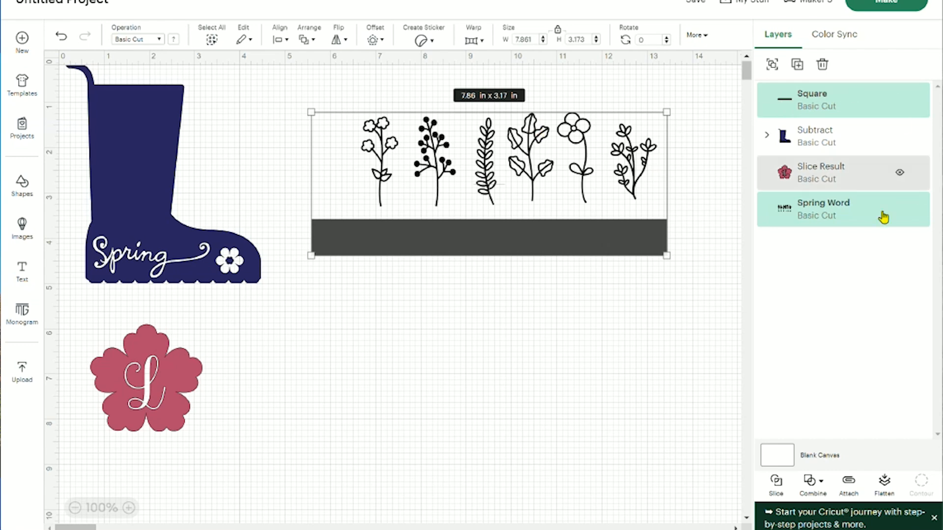
click(776, 486)
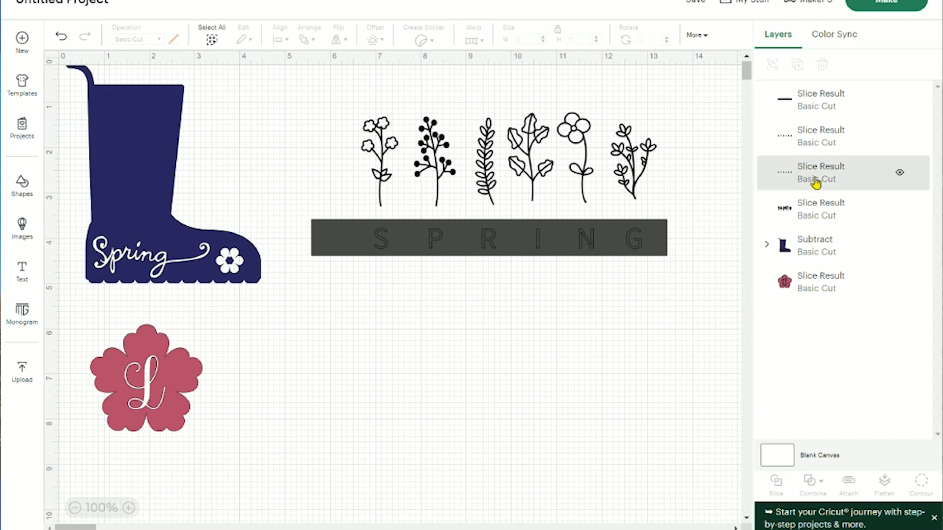
click(818, 104)
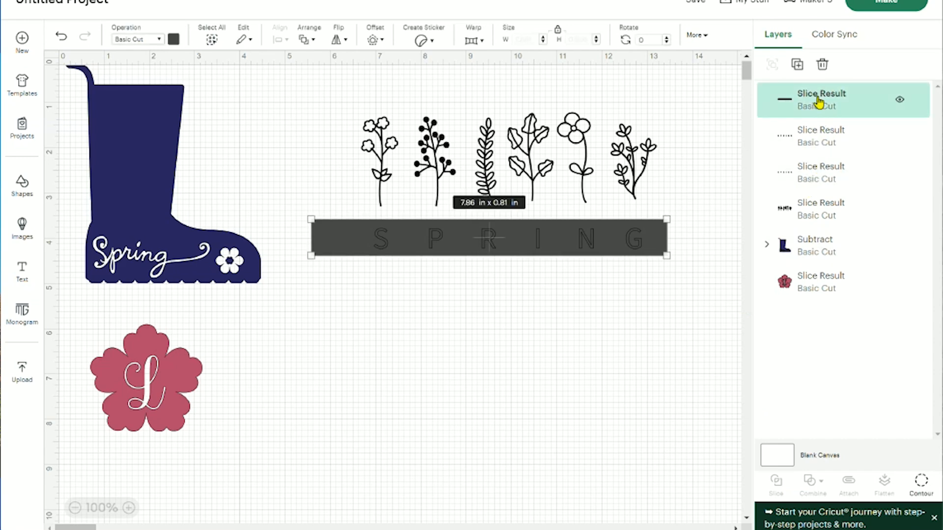
click(823, 65)
Step: Delete both sliced copies of the SPRING letters and move the remaining botanical drawings to the left and slightly up
click(597, 246)
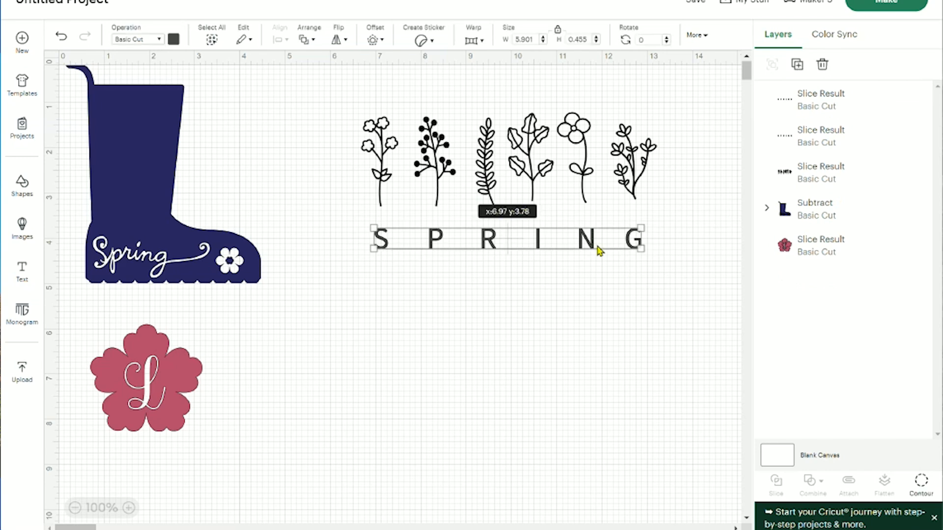
click(821, 65)
click(538, 241)
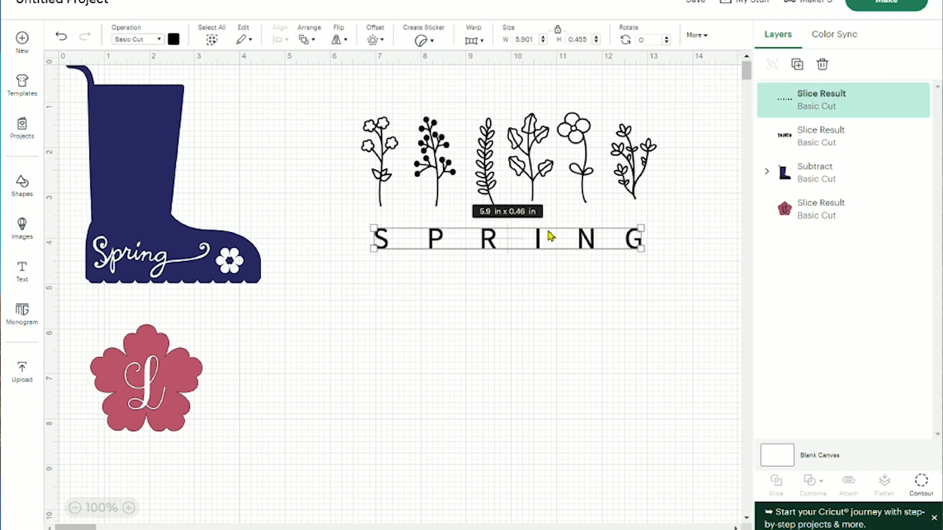
click(821, 66)
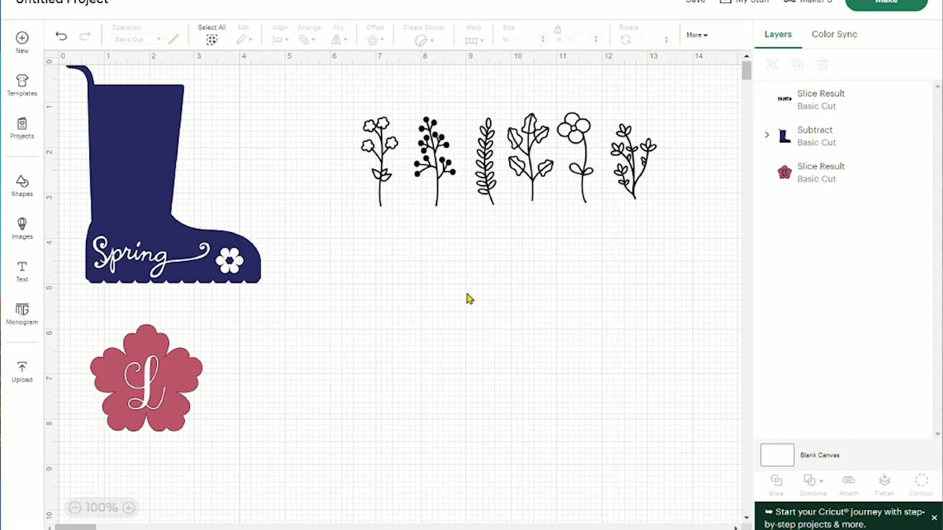
drag(383, 209, 354, 206)
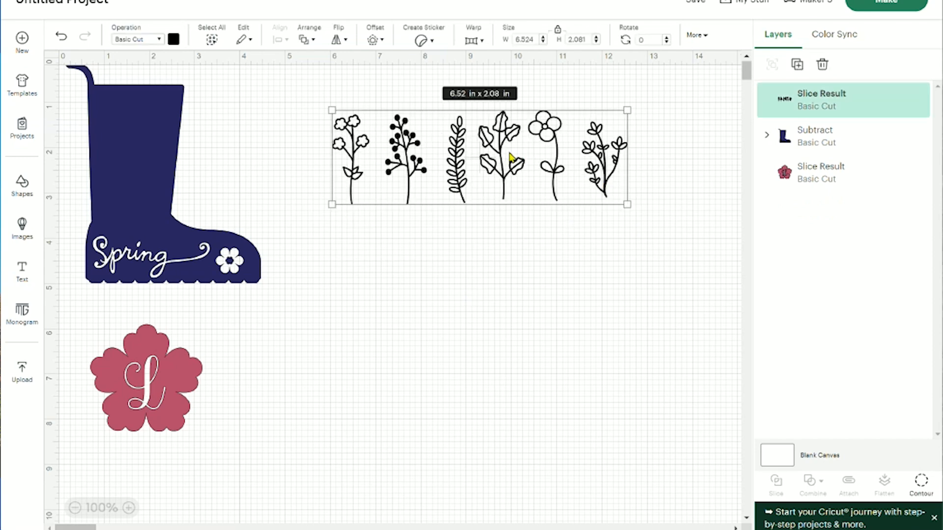
drag(528, 194, 481, 178)
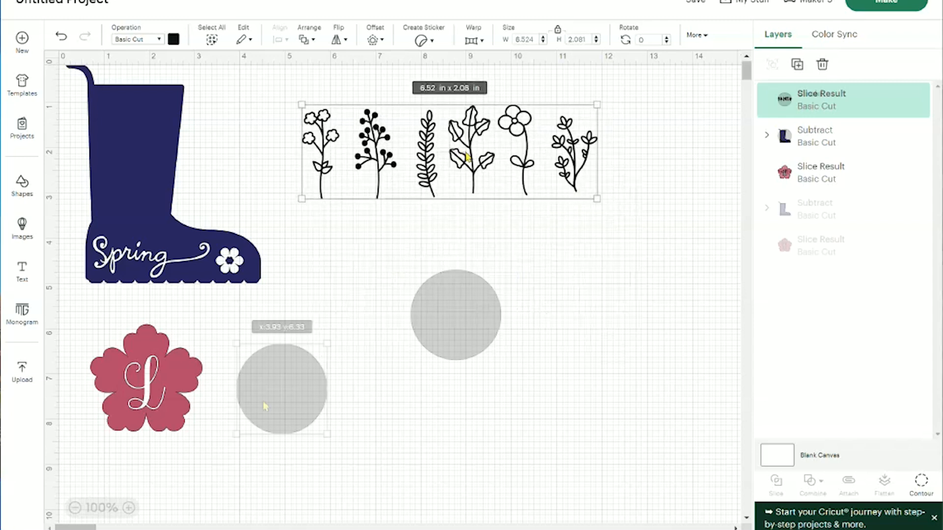
Step: Overlap the two circles below the botanical drawings, select both and slice them
drag(274, 384, 402, 301)
click(549, 325)
drag(549, 325, 376, 339)
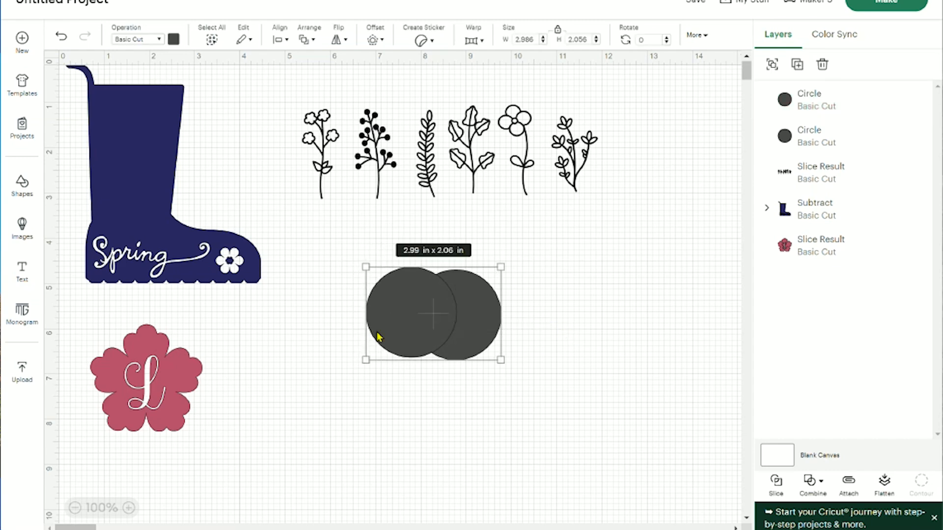
click(774, 486)
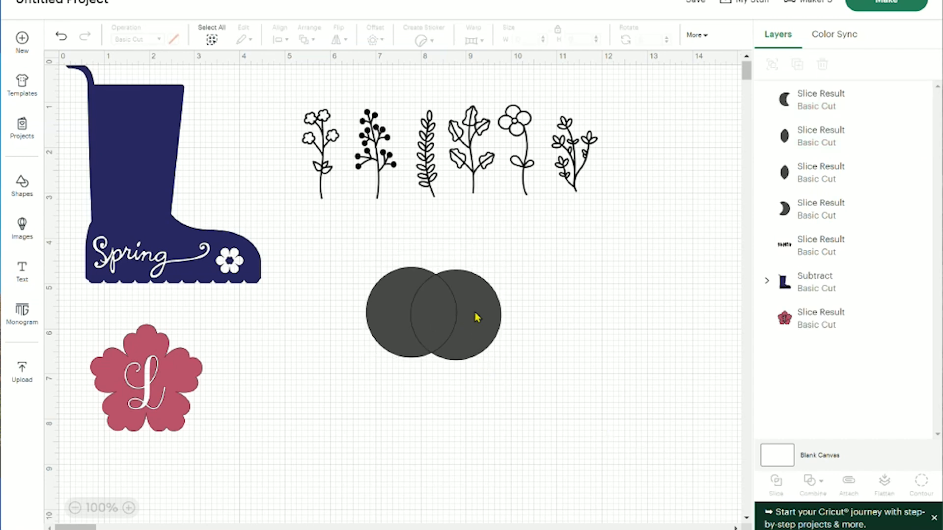
Step: Separate the four pieces of the sliced circles and arrange them as two pairs, each a crescent beside a pointed oval
drag(476, 317, 626, 314)
drag(403, 319, 371, 320)
drag(440, 316, 544, 312)
drag(347, 327, 328, 328)
drag(418, 324, 392, 321)
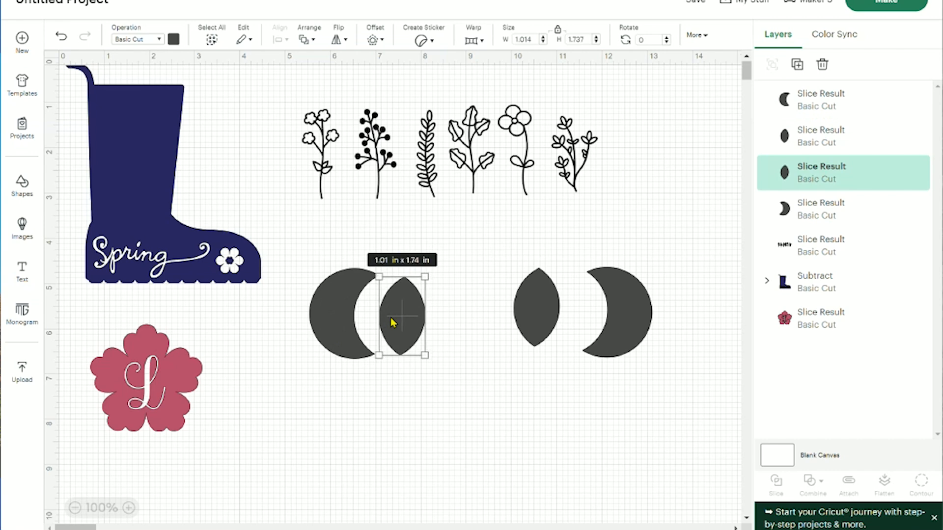
drag(631, 328, 609, 325)
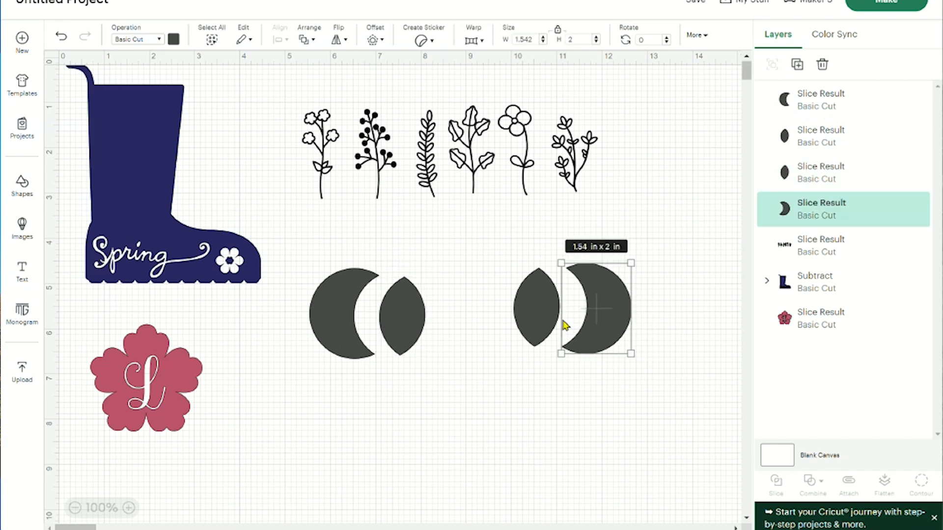
drag(547, 322, 556, 319)
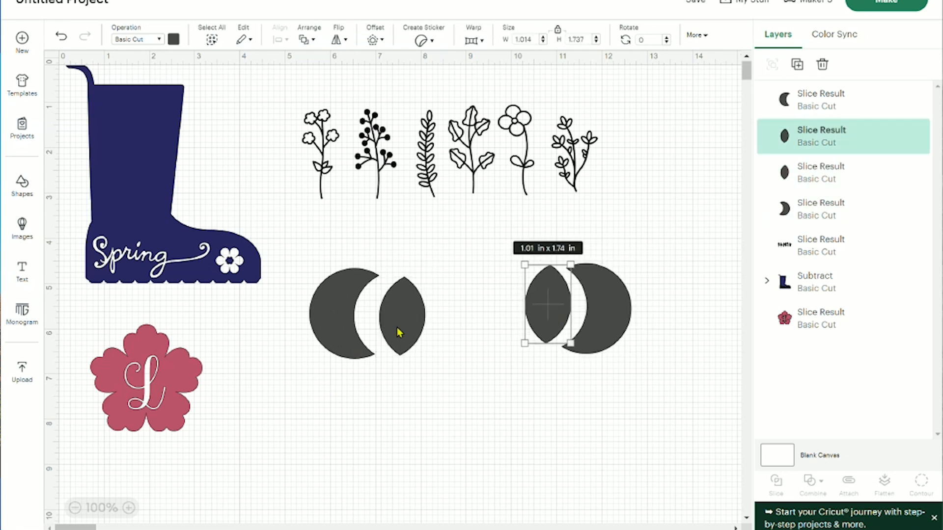